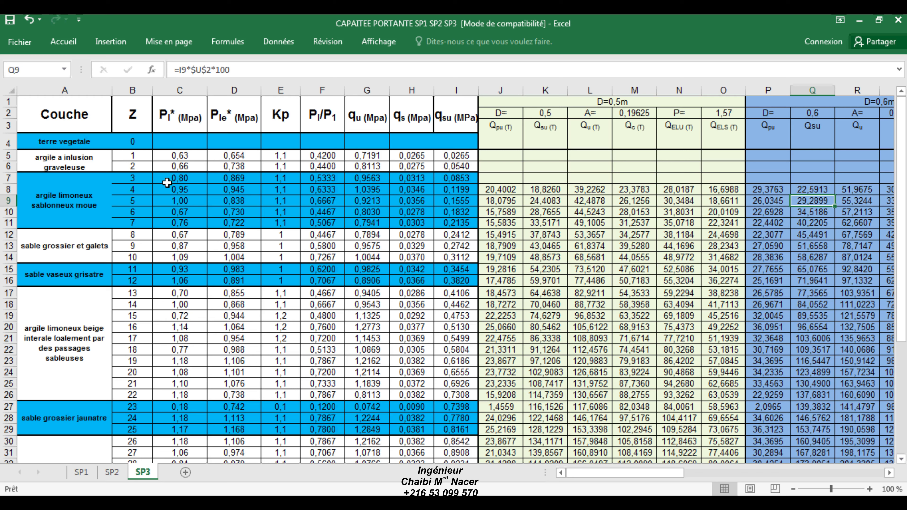
Step: Switch from Excel to the pressuremeter test report PDF in Edge
{"action": "key", "text": "alt+Tab"}
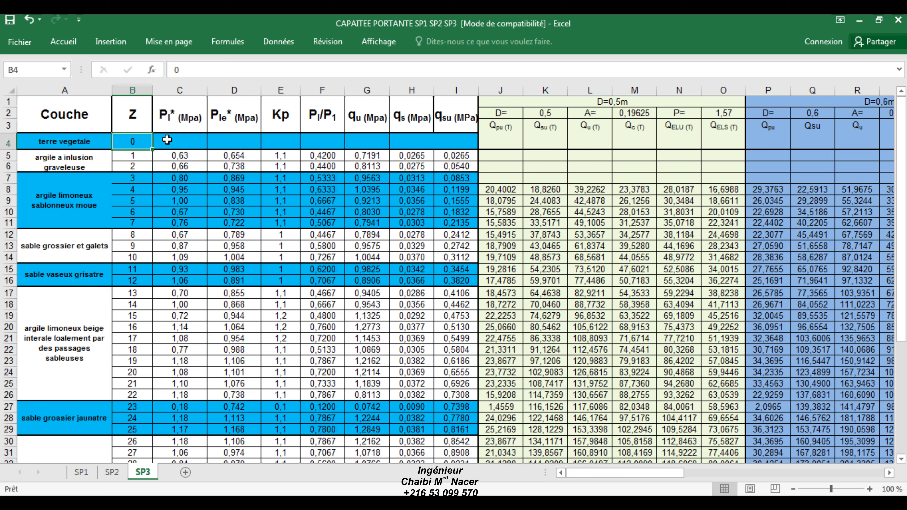
{"action": "left_click", "coordinate": [241, 158]}
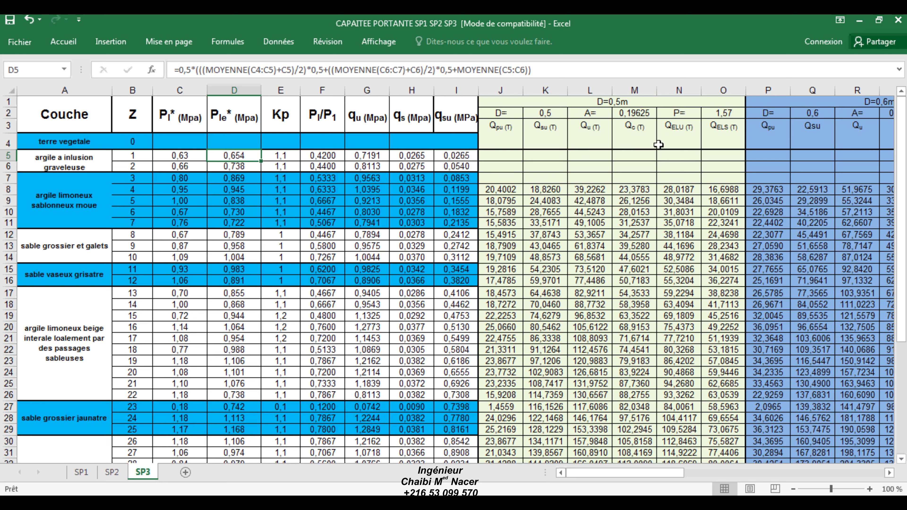
{"action": "left_click", "coordinate": [680, 191]}
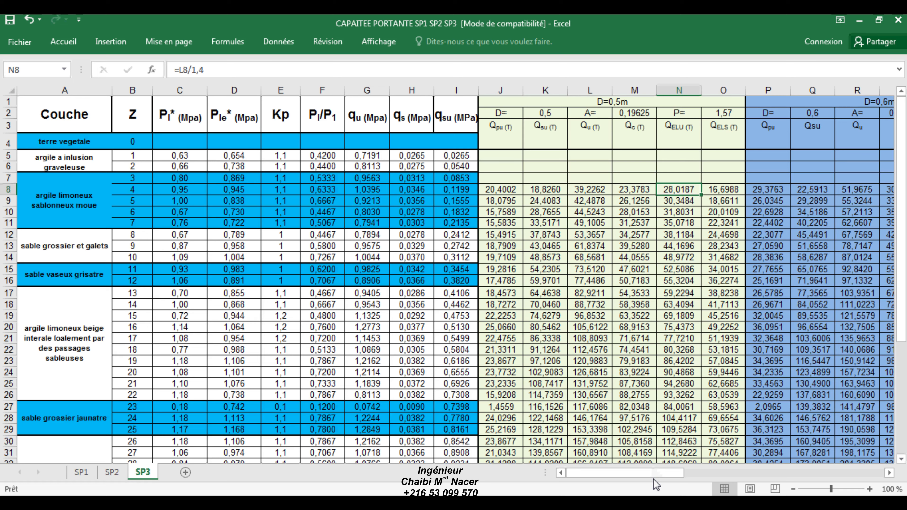
Step: Scroll the SP3 sheet right to show columns AG–AY with the 0.9, 1 and 1.2 m results
{"action": "left_click_drag", "start_coordinate": [651, 475], "coordinate": [860, 466]}
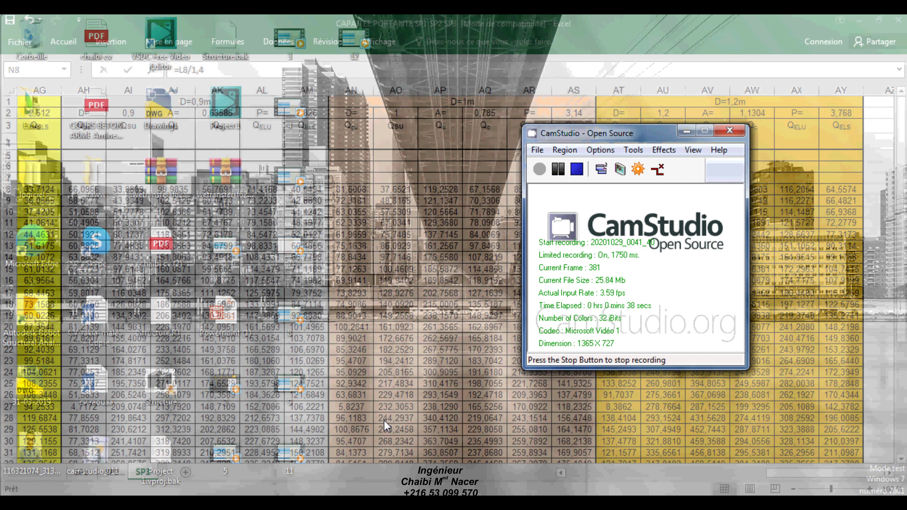
Step: Minimize the CamStudio recorder window so the D=1,2 m results are unobstructed
{"action": "left_click", "coordinate": [386, 427]}
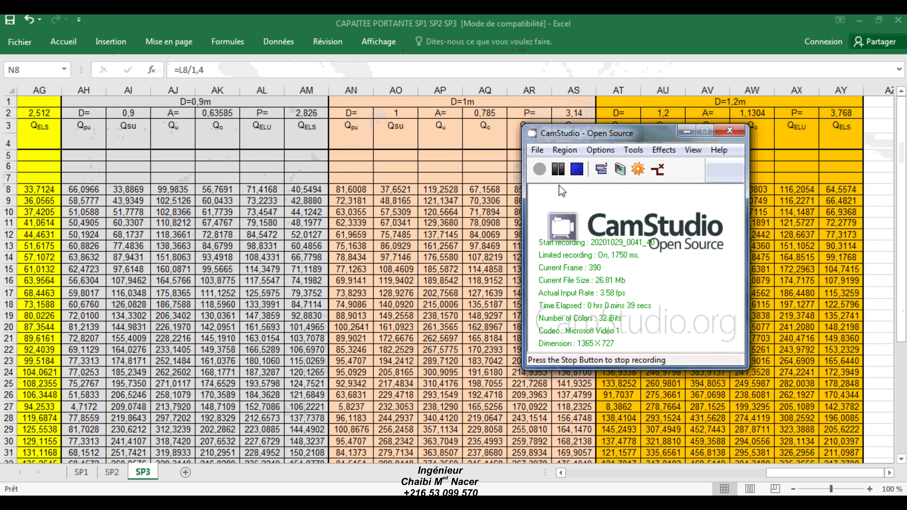
{"action": "left_click", "coordinate": [686, 131]}
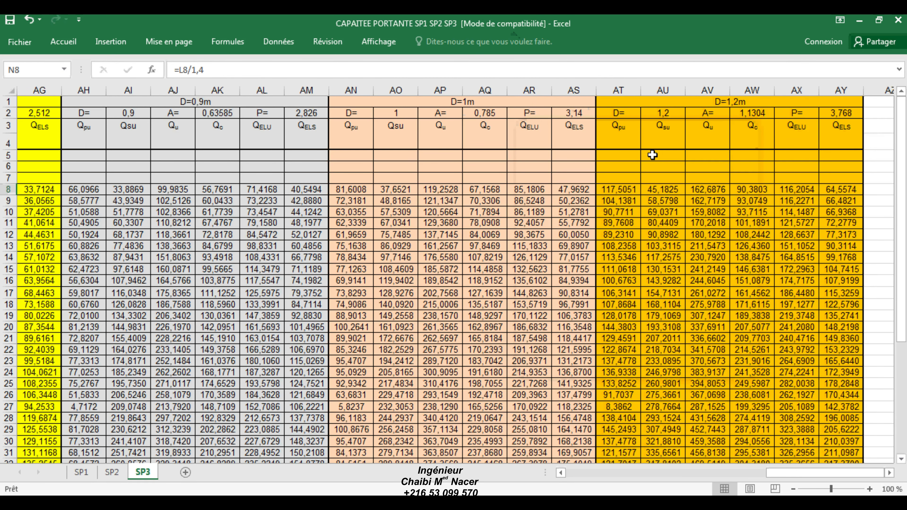